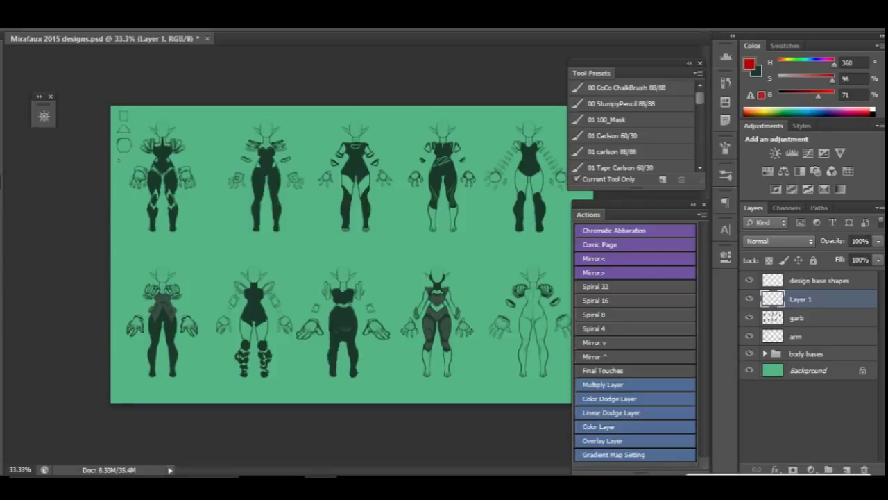
Draw red bracket marks beside the square, triangle and circle legend at the top-left.
drag(115, 160, 139, 158)
drag(136, 109, 137, 161)
Delete the red-mark layer, add a new layer, and paint a dark green bodysuit on the bottom-right figure.
drag(822, 300, 864, 470)
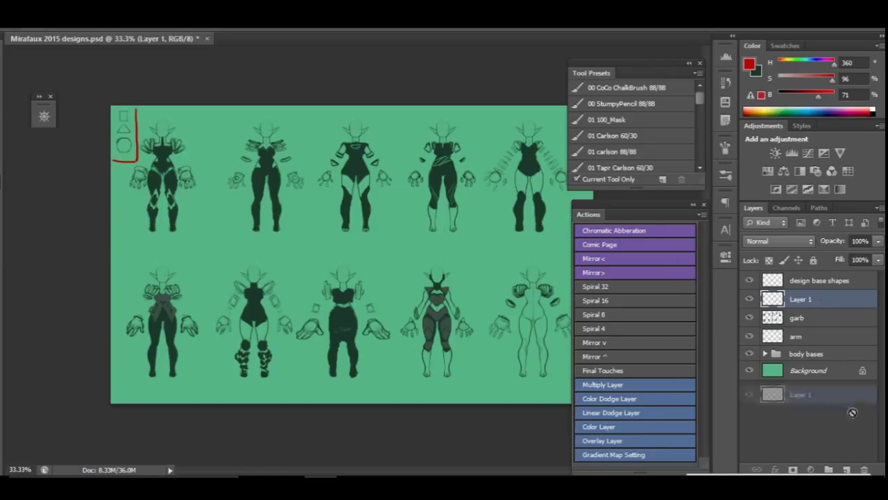
click(846, 470)
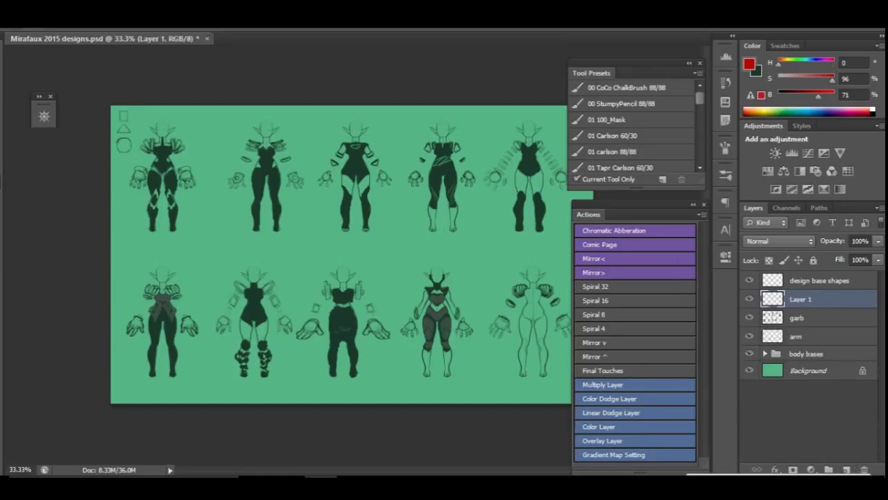
alt+click(179, 323)
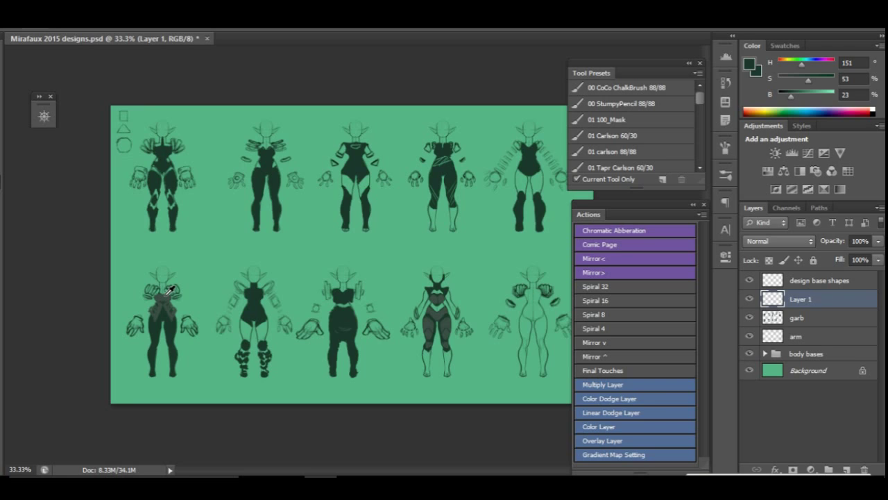
alt+click(169, 290)
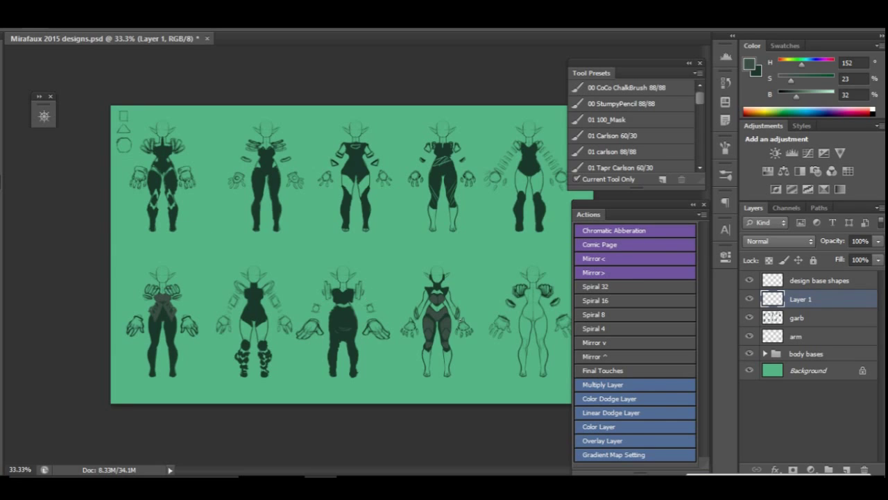
key(x)
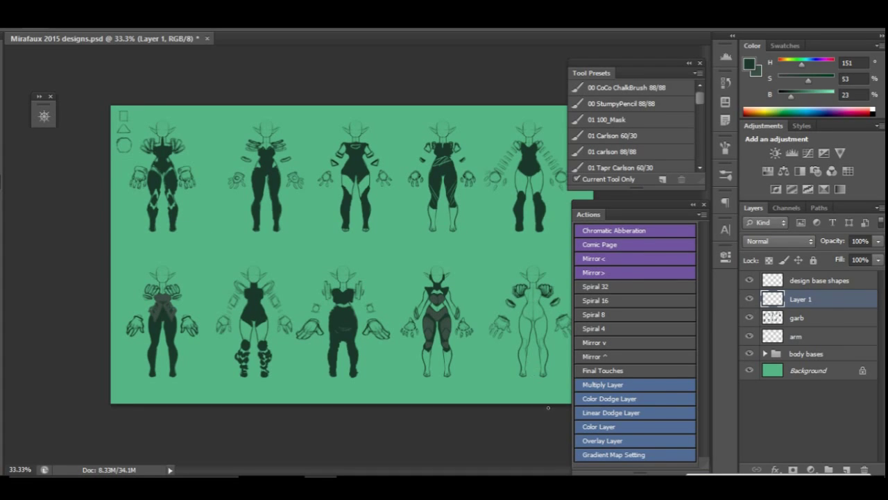
mouse_move(539, 368)
mouse_down()
mouse_move(540, 318)
mouse_move(521, 368)
mouse_move(526, 317)
mouse_move(545, 341)
mouse_move(545, 369)
mouse_move(532, 287)
mouse_move(529, 315)
mouse_move(540, 322)
mouse_move(525, 316)
mouse_move(535, 299)
mouse_move(541, 338)
mouse_move(525, 340)
mouse_move(546, 357)
mouse_up()
alt+click(541, 324)
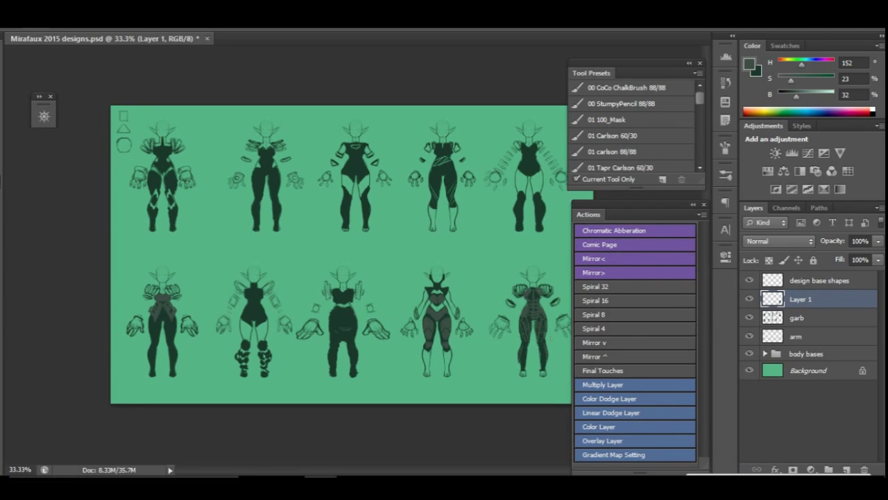
Finish the bottom-right figure's torso, merge the paint down and name the layer 'garbs v 01'.
mouse_move(527, 311)
mouse_down()
mouse_move(533, 321)
mouse_move(552, 315)
mouse_move(533, 337)
mouse_up()
key(ctrl+e)
double_click(805, 299)
text(v 01s)
key(Return)
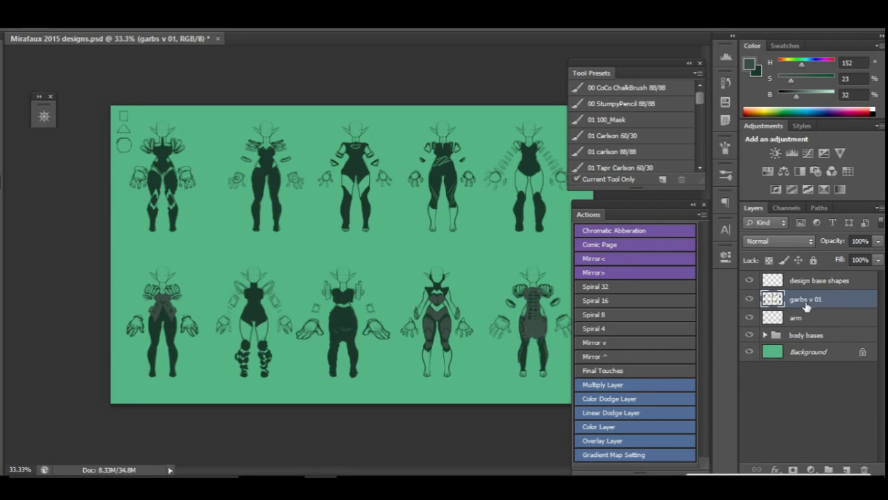
Hide garbs v 01 and paint half a dark bodysuit on the first figure on a new layer.
click(749, 298)
key(ctrl+shift+alt+n)
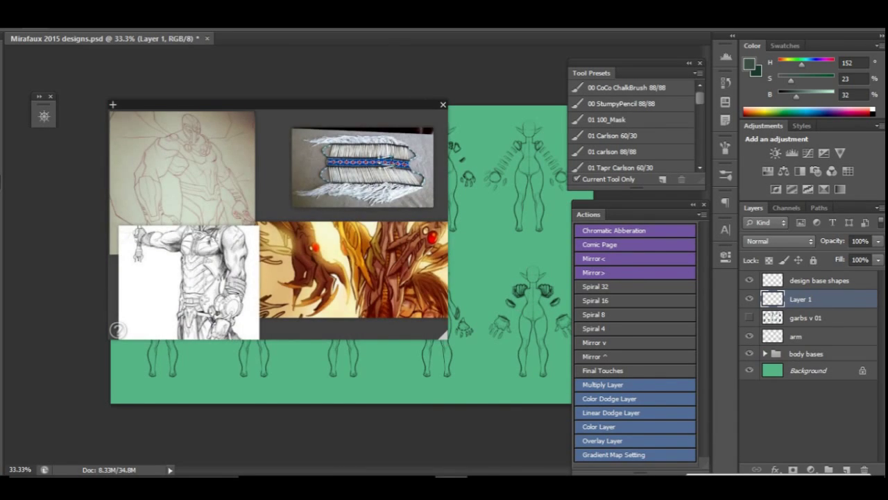
mouse_move(158, 141)
mouse_down()
mouse_move(175, 141)
mouse_move(160, 153)
mouse_move(174, 159)
mouse_move(152, 197)
mouse_move(150, 226)
mouse_move(158, 152)
mouse_move(154, 213)
mouse_up()
Mirror the first figure's painted half into a full bodysuit and name the layer 'garbs v 02'.
key(l)
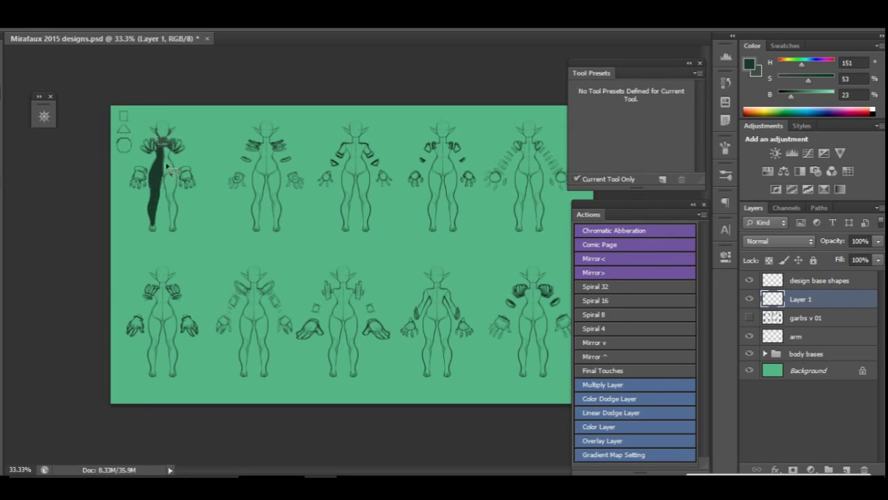
drag(158, 145, 160, 148)
click(603, 278)
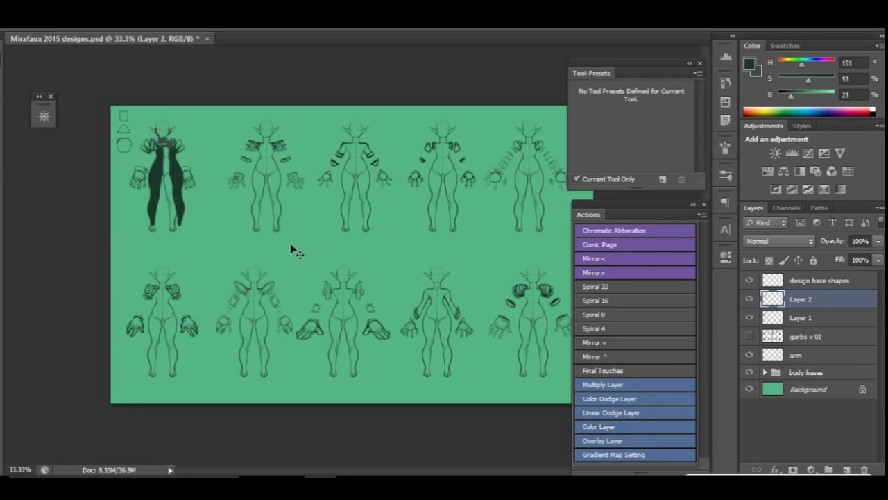
double_click(800, 299)
text(barbs v 02)
click(748, 317)
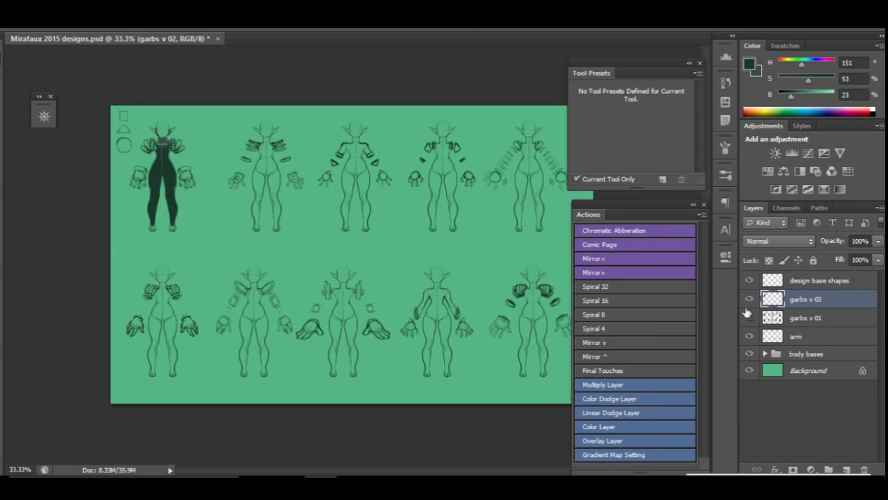
Paint lighter detail lines on the first figure's torso and leg on a separate layer.
key(b)
click(845, 469)
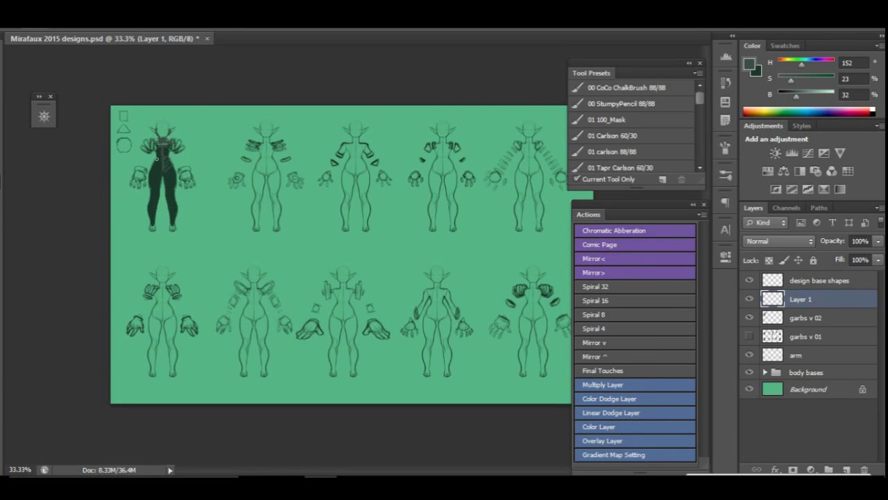
mouse_move(164, 158)
mouse_down()
mouse_move(154, 174)
mouse_move(169, 183)
mouse_move(173, 207)
mouse_up()
drag(177, 215, 177, 224)
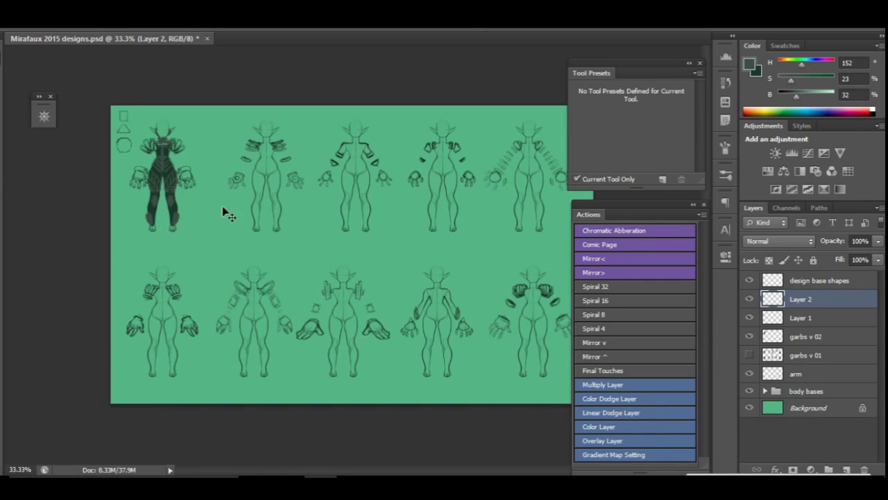
click(749, 298)
ctrl+click(177, 302)
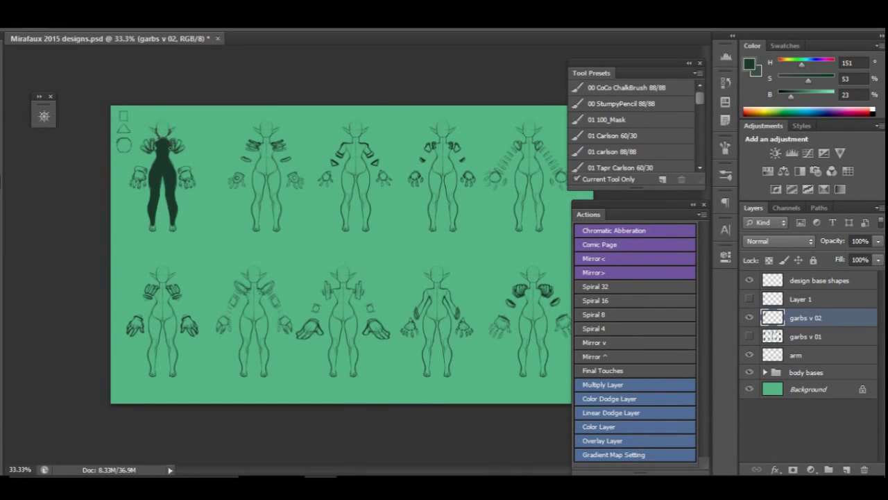
Copy the bodysuit onto the other top-row figures and merge the copies into garbs v 02.
key(v)
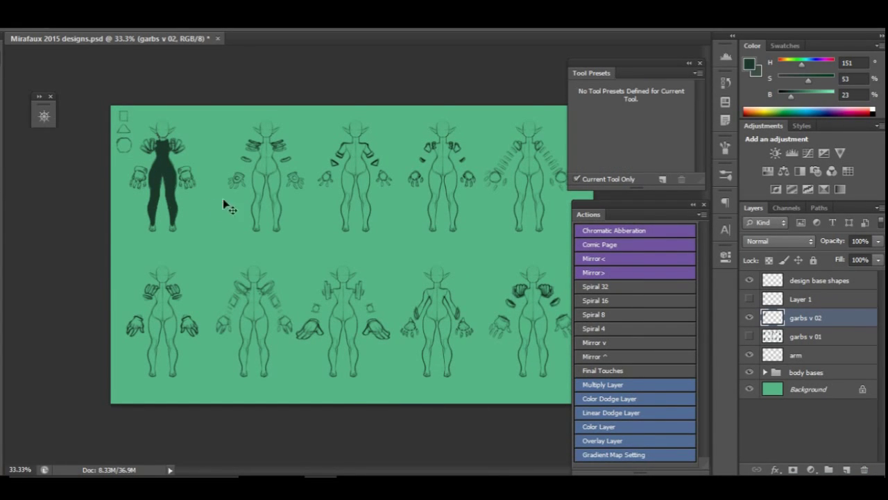
mouse_move(180, 173)
mouse_down()
mouse_move(281, 173)
mouse_move(368, 202)
mouse_up()
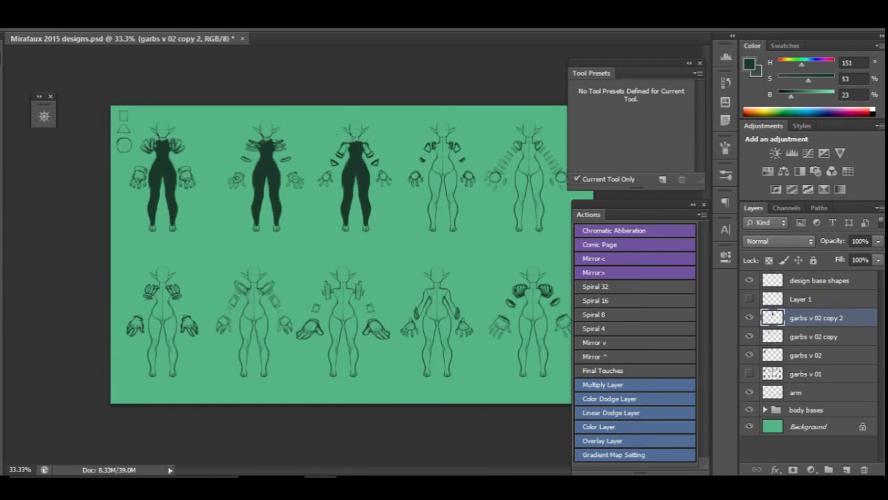
key(b)
key(v)
mouse_move(361, 174)
mouse_down()
mouse_move(448, 174)
mouse_move(532, 199)
mouse_up()
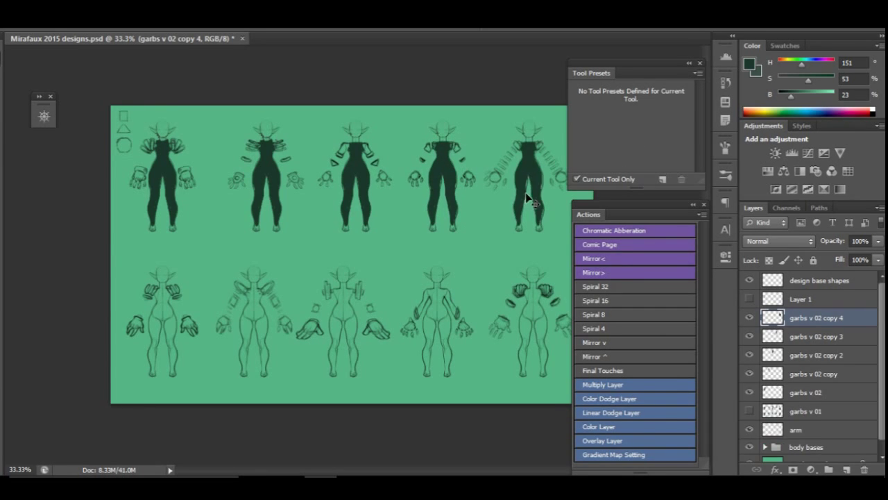
key(ctrl+e)
key(ctrl+e)
key(ctrl+e)
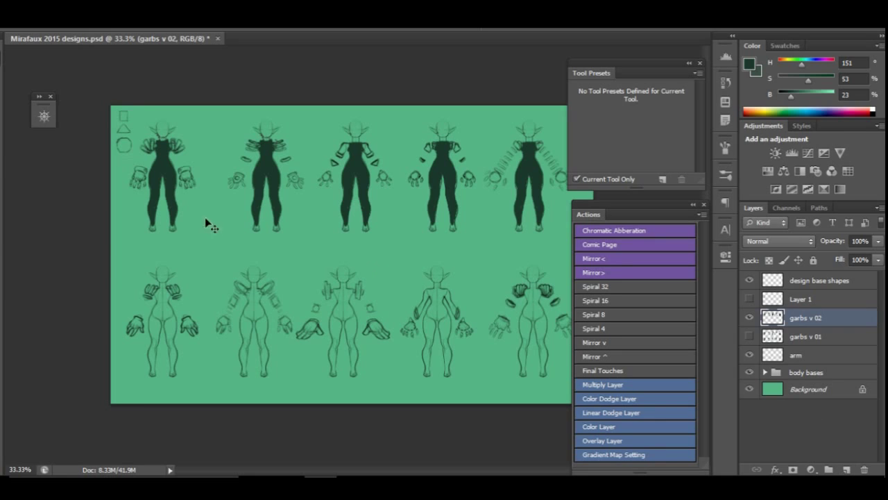
key(b)
key(alt+bracketright)
alt+click(163, 142)
Paint detail lines on the second top figure's head, chest and leg, then mirror them symmetrically.
drag(162, 143, 168, 136)
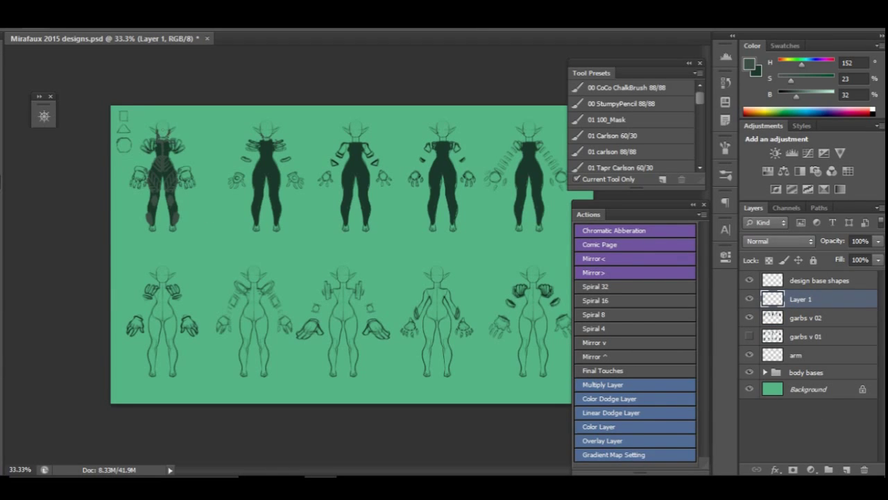
mouse_move(262, 142)
mouse_down()
mouse_move(261, 131)
mouse_move(274, 143)
mouse_move(261, 149)
mouse_move(273, 165)
mouse_up()
drag(272, 181, 274, 173)
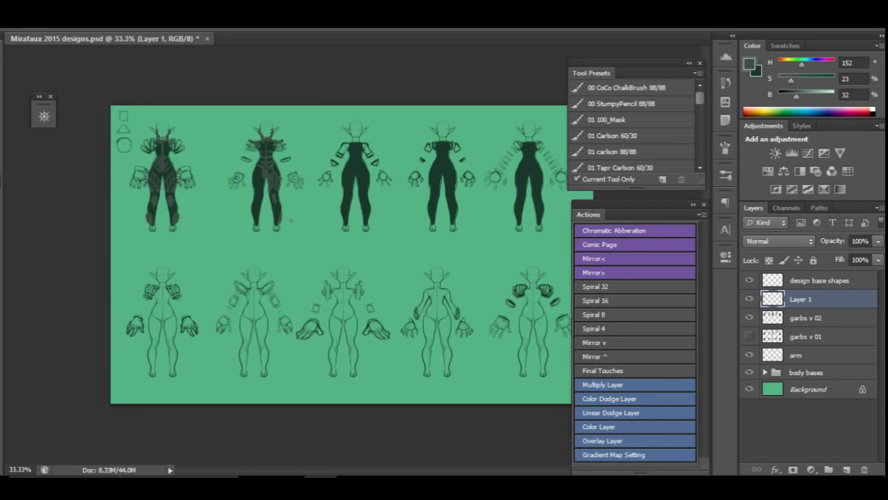
key(m)
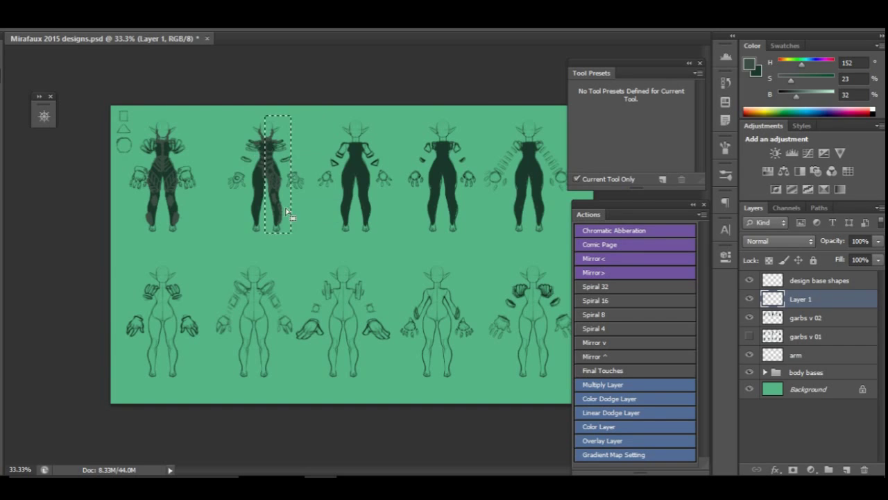
drag(265, 115, 293, 234)
key(ctrl+shift+i)
key(ctrl+d)
key(ctrl+j)
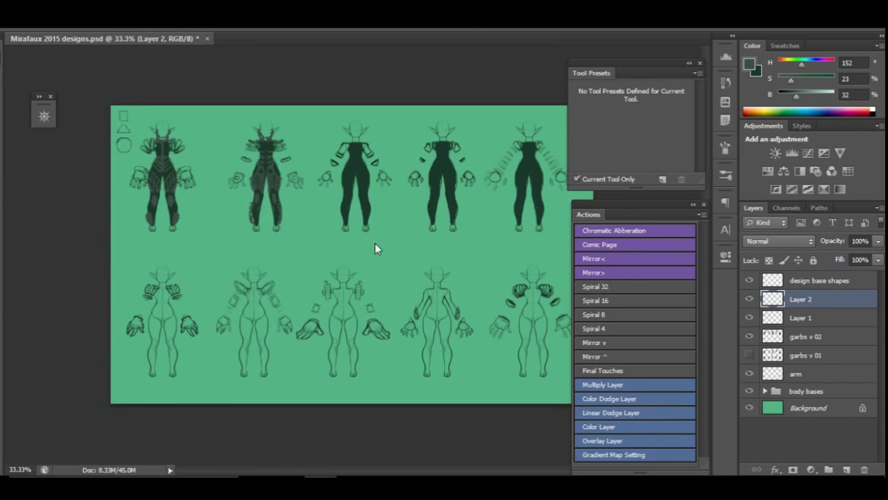
key(ctrl+e)
Hatch dark diagonal stripes down the third top figure and mirror them into a symmetric pattern.
key(b)
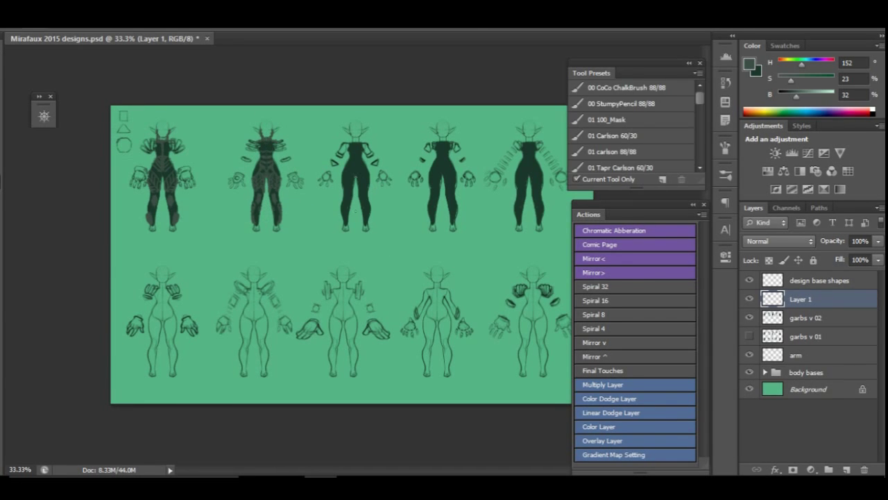
drag(353, 138, 358, 229)
drag(354, 145, 355, 229)
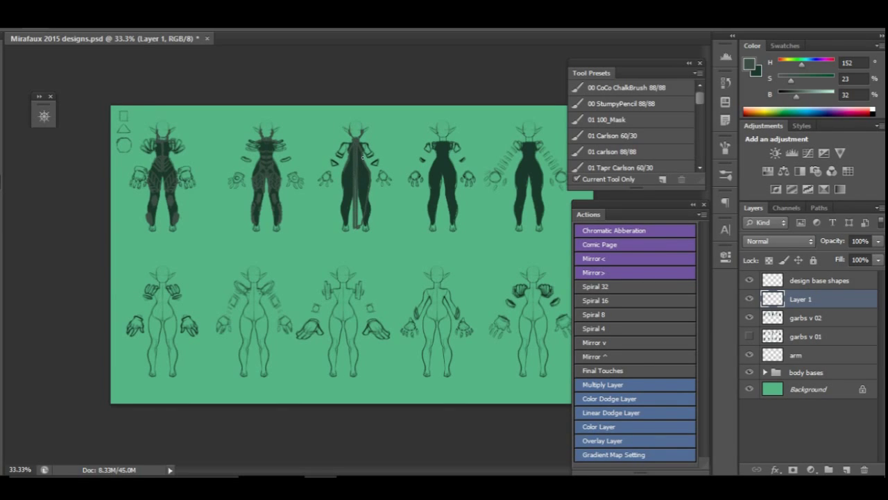
drag(357, 183, 361, 213)
key(F2)
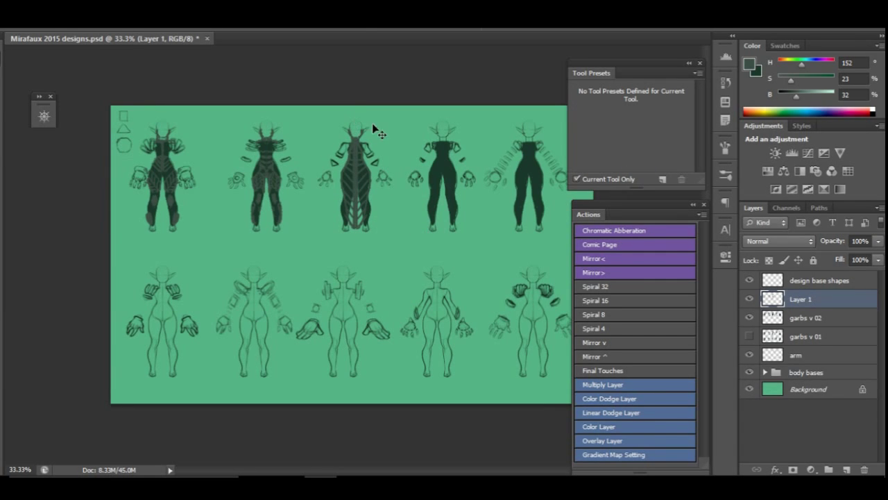
Paint a centre line and long dark panel on the fourth top figure, then mirror the panels.
key(b)
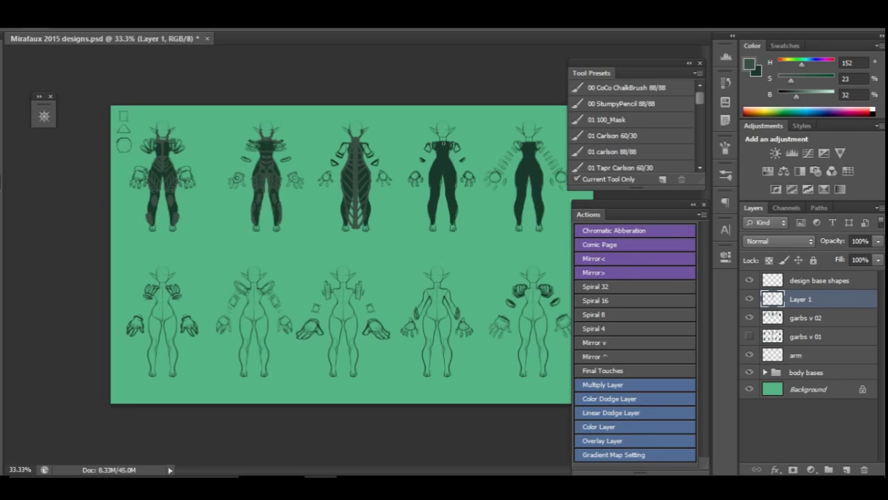
drag(443, 143, 456, 206)
drag(450, 159, 461, 223)
key(e)
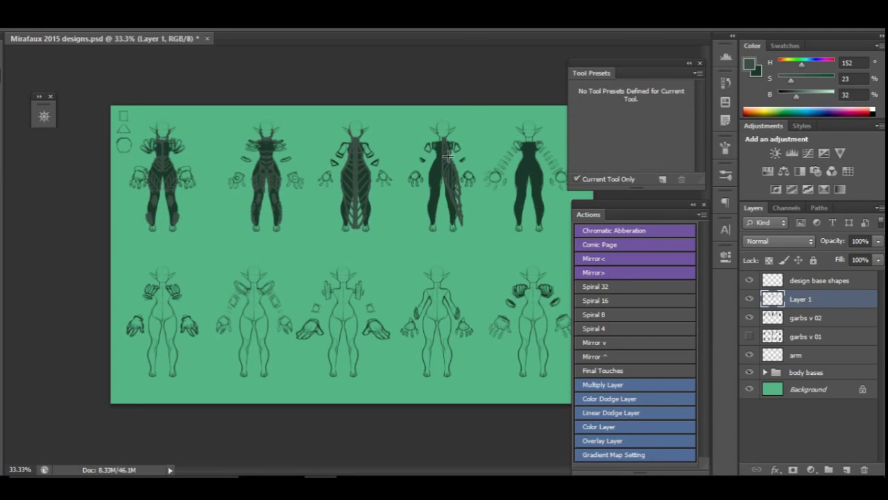
click(605, 261)
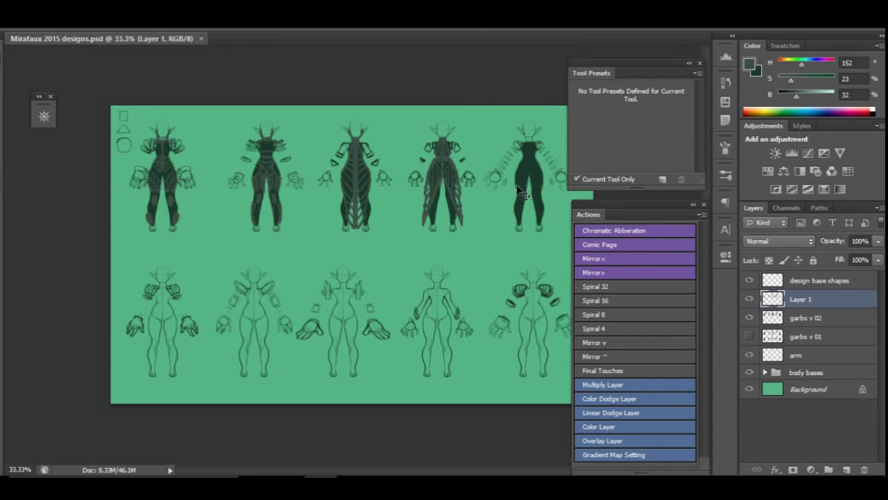
Add dark detailing over the fifth top figure's torso and right leg, then select its area.
key(b)
drag(517, 174, 543, 220)
mouse_move(524, 143)
mouse_down()
mouse_move(547, 222)
mouse_move(529, 161)
mouse_move(544, 209)
mouse_up()
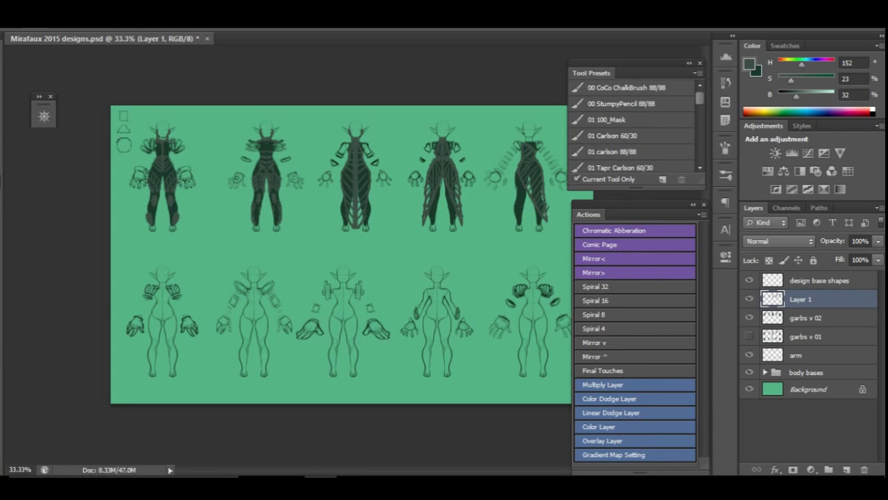
mouse_move(525, 147)
mouse_down()
mouse_move(531, 178)
mouse_move(523, 157)
mouse_move(536, 161)
mouse_move(531, 134)
mouse_move(531, 174)
mouse_move(528, 167)
mouse_move(549, 222)
mouse_move(525, 175)
mouse_up()
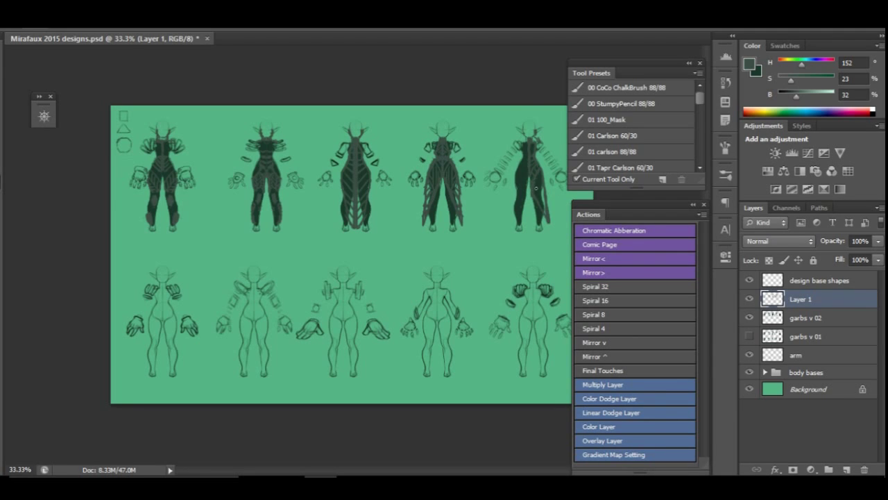
key(m)
drag(526, 109, 555, 226)
On a new layer below Layer 1, paint and mirror a dark bodysuit on the first lower figure.
key(ctrl+j)
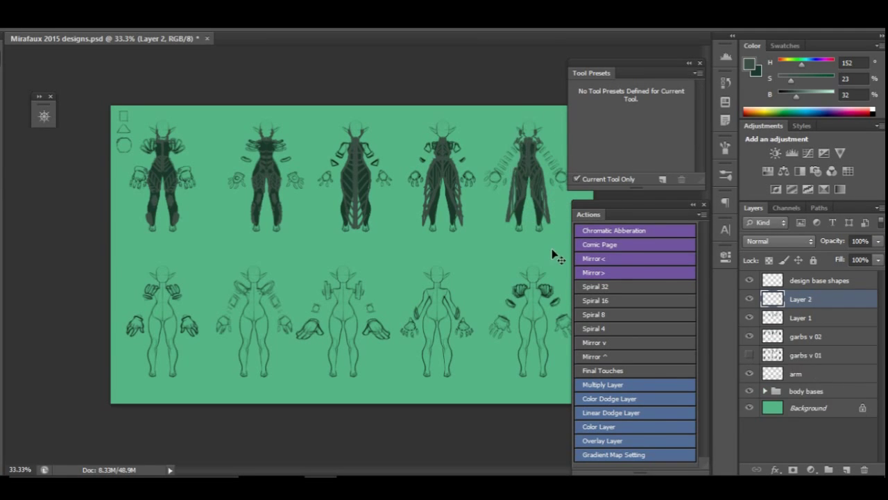
key(ctrl+bracketleft)
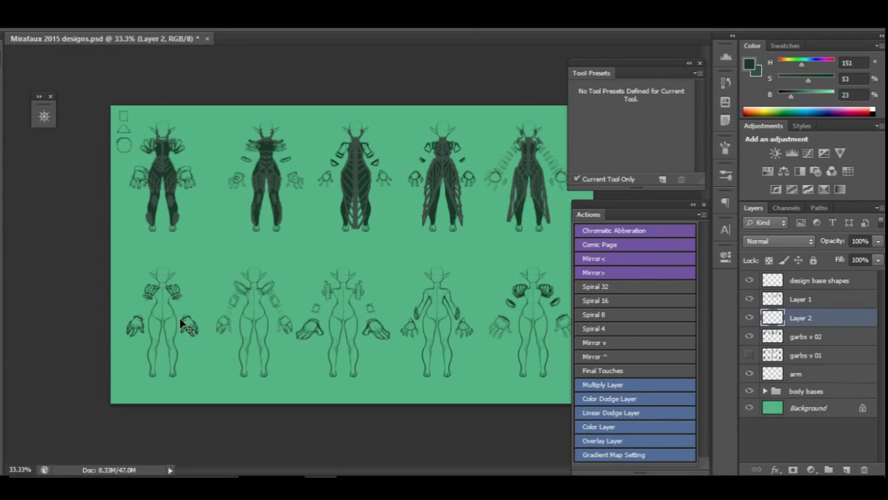
key(b)
mouse_move(159, 287)
mouse_down()
mouse_move(161, 320)
mouse_move(150, 341)
mouse_move(161, 323)
mouse_move(160, 359)
mouse_move(158, 329)
mouse_up()
key(F2)
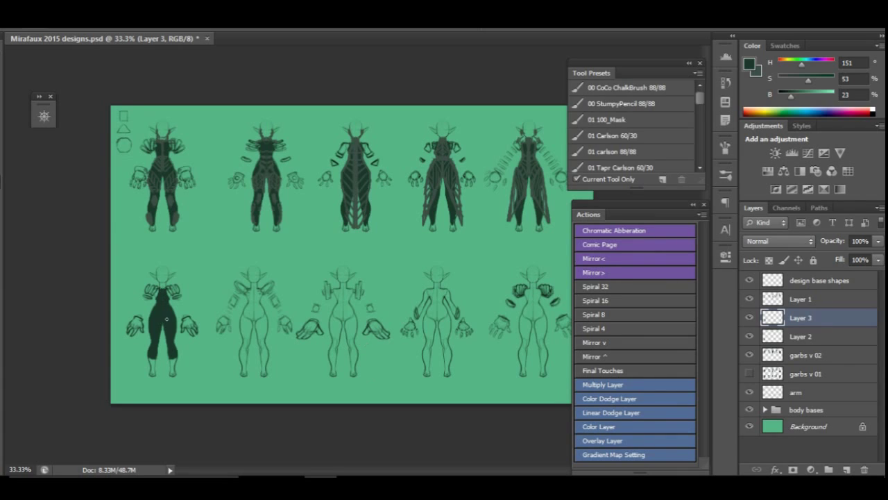
Copy the bodysuit across the lower-row figures and merge them all into garbs v 02.
key(v)
mouse_move(168, 320)
mouse_down()
mouse_move(353, 320)
mouse_move(535, 337)
mouse_up()
key(ctrl+e)
key(ctrl+e)
key(ctrl+e)
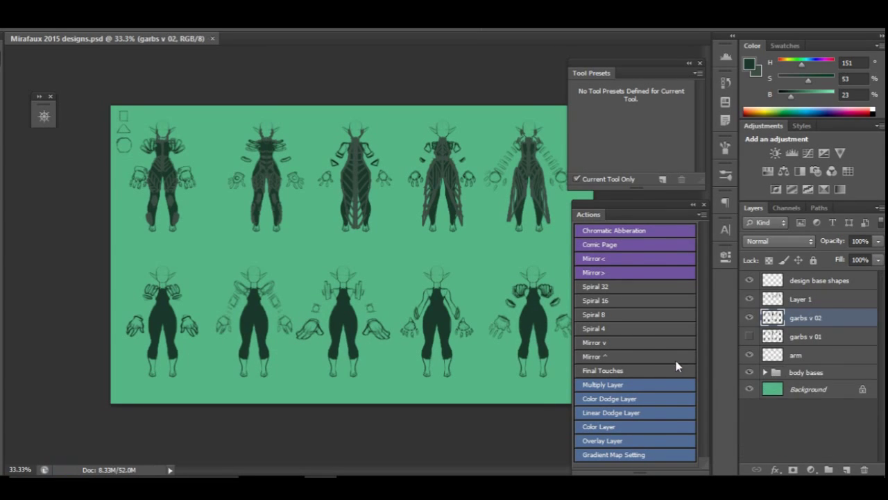
key(b)
key(alt+bracketright)
alt+click(164, 294)
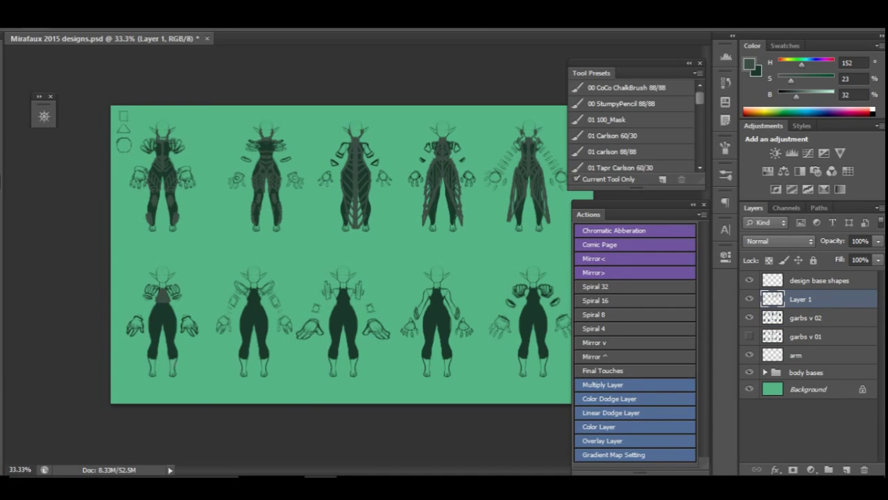
Paint grey-green panels on the first lower figure's left torso and leg, mirror them, and merge into Layer 1.
mouse_move(148, 321)
mouse_down()
mouse_move(152, 304)
mouse_move(148, 318)
mouse_up()
mouse_move(154, 348)
mouse_down()
mouse_move(147, 319)
mouse_move(160, 313)
mouse_move(176, 353)
mouse_move(149, 377)
mouse_up()
drag(157, 346, 154, 376)
alt+click(157, 353)
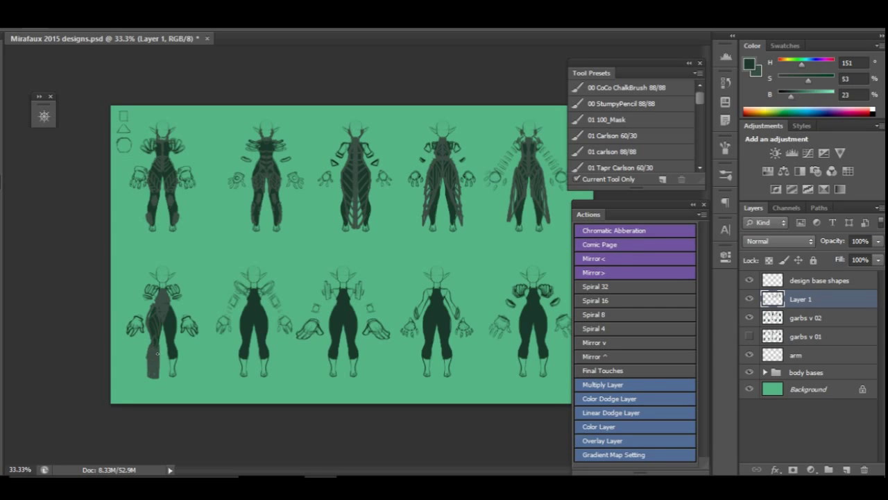
alt+click(158, 368)
key(F2)
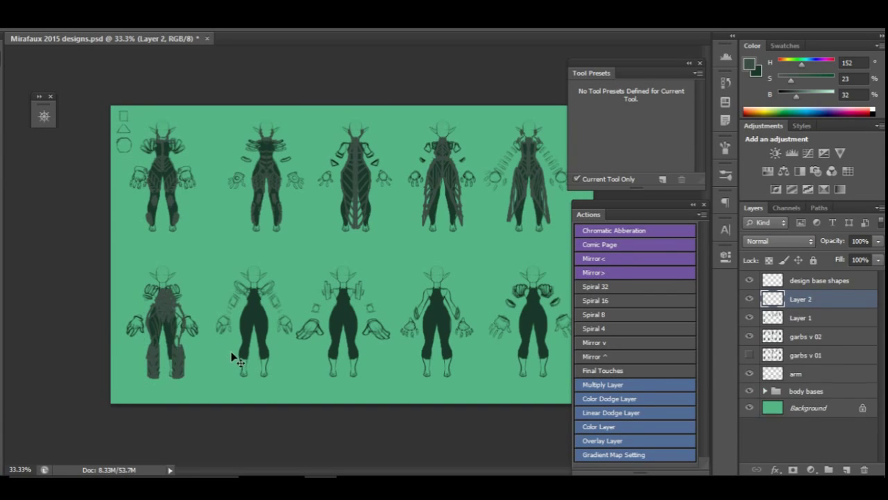
key(ctrl+e)
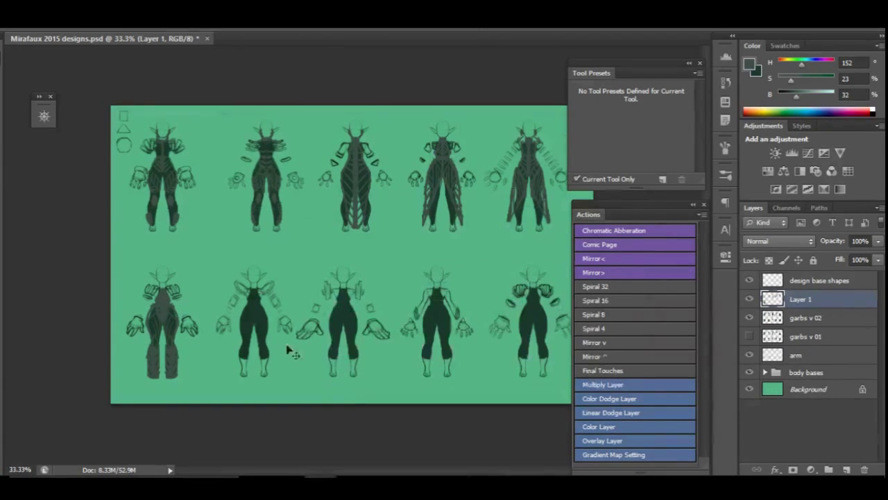
Paint a tail, light torso strokes and a dark neck strap on the second lower figure.
key(b)
mouse_move(247, 361)
mouse_down()
mouse_move(261, 355)
mouse_move(267, 326)
mouse_up()
drag(258, 292, 254, 369)
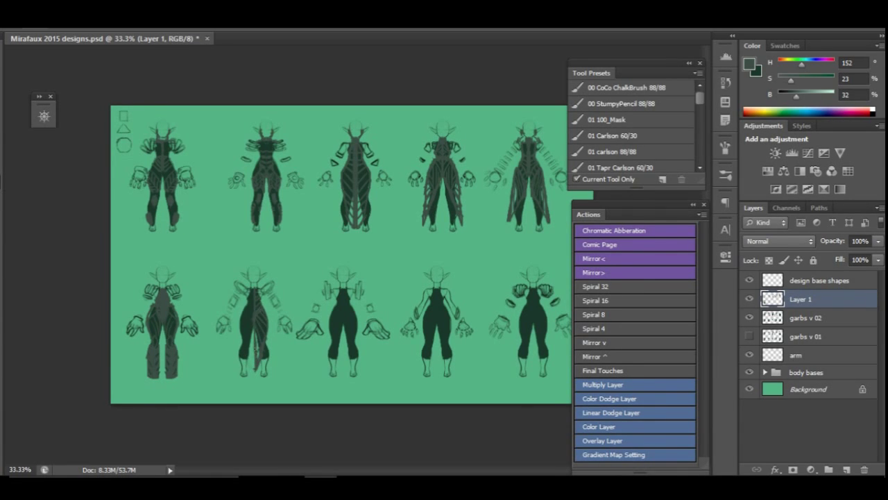
drag(263, 274, 258, 283)
drag(266, 355, 269, 376)
Mirror the second figure's detailing and begin a dark strap on the third lower figure.
key(m)
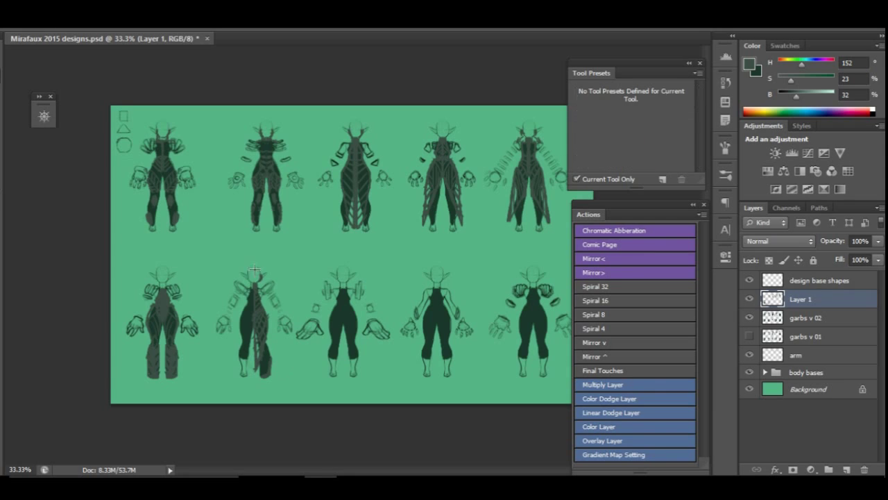
key(ctrl+j)
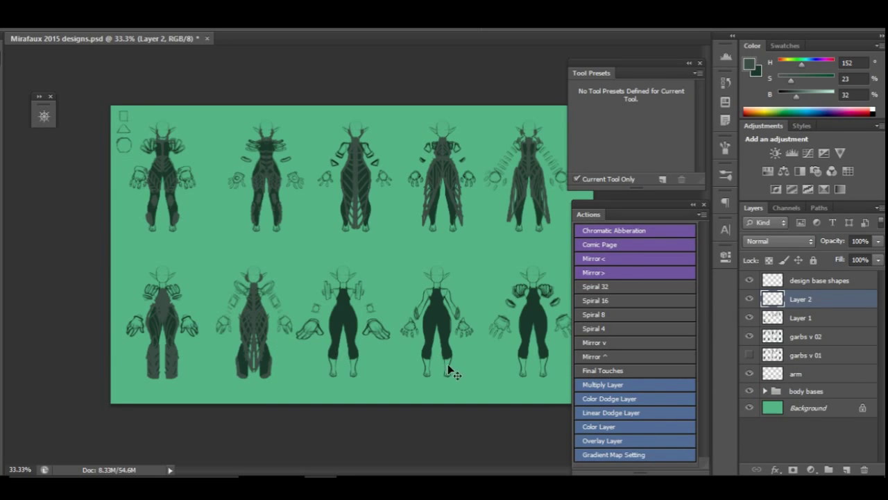
key(ctrl+z)
key(b)
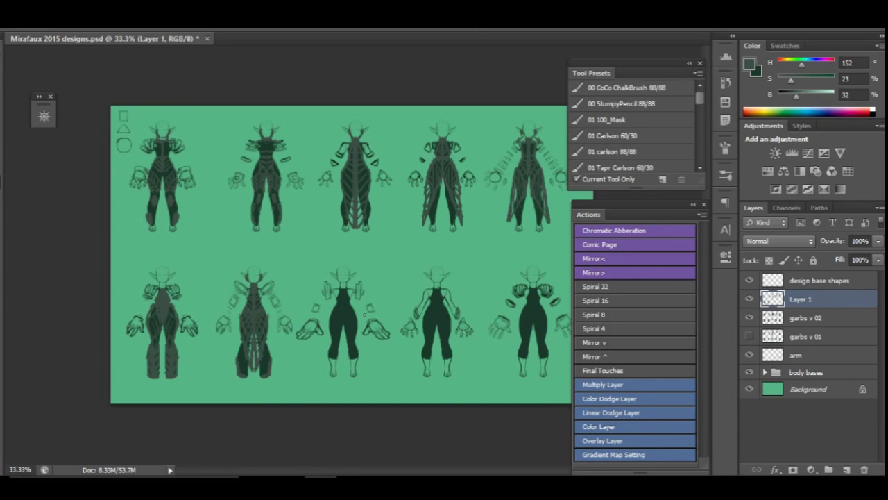
mouse_move(344, 290)
mouse_down()
mouse_move(354, 295)
mouse_move(343, 287)
mouse_move(351, 331)
mouse_move(354, 317)
mouse_up()
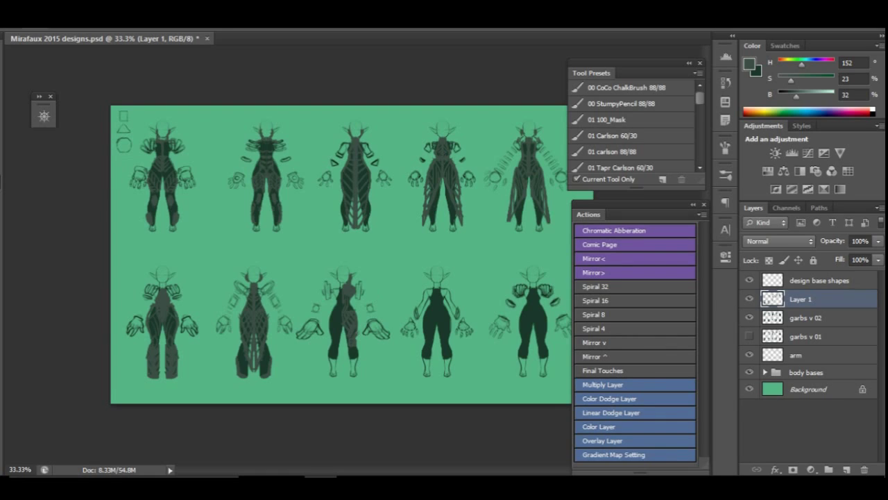
Paint dark and grey-green torso panels and wide trousers on the third lower figure's half.
mouse_move(350, 315)
mouse_down()
mouse_move(351, 324)
mouse_move(350, 312)
mouse_up()
alt+click(347, 326)
alt+click(349, 325)
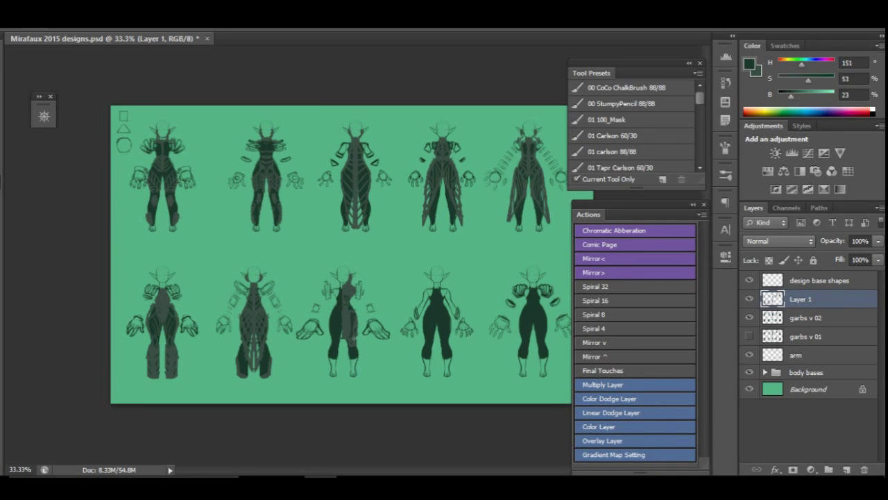
alt+click(358, 337)
mouse_move(357, 343)
mouse_down()
mouse_move(355, 315)
mouse_move(351, 376)
mouse_up()
drag(357, 323, 354, 376)
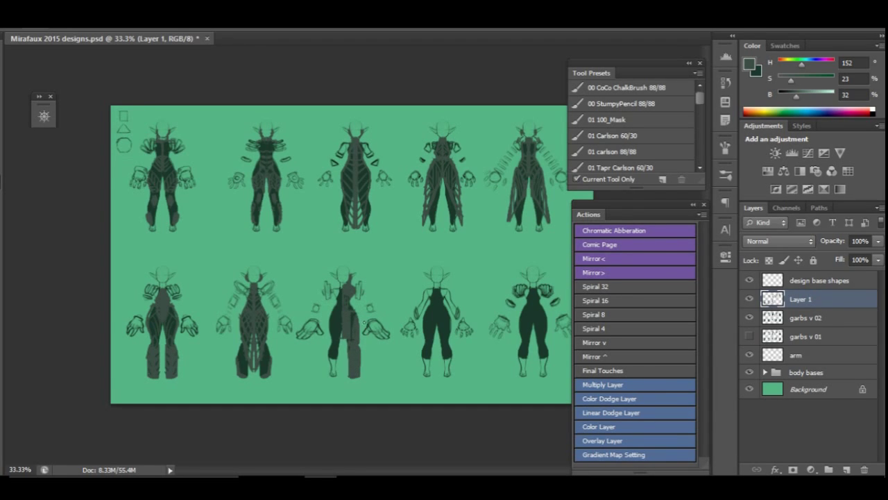
drag(356, 322, 356, 337)
Select the third lower figure, mirror its panels to the right side, and merge into Layer 1.
key(l)
drag(347, 269, 357, 378)
key(ctrl+j)
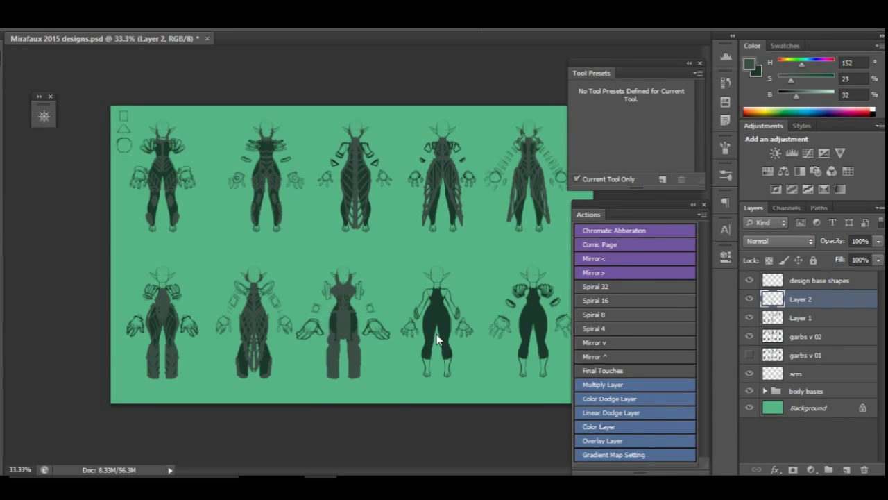
key(ctrl+e)
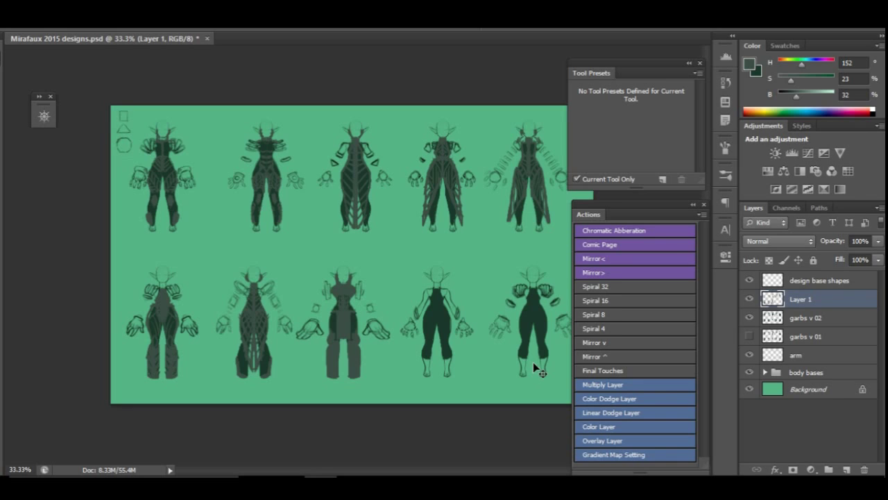
Paint dark chest, torso and leg straps on the fourth figure, mirror them, and merge into Layer 1.
key(b)
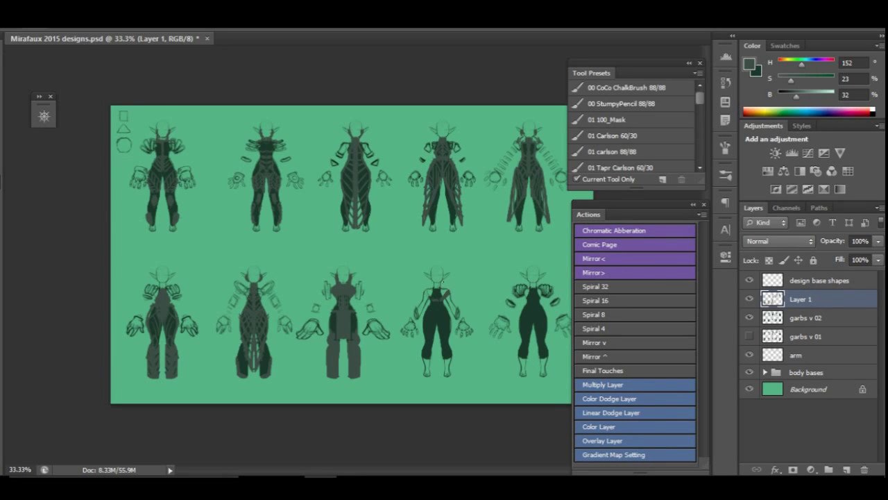
drag(442, 280, 447, 288)
drag(442, 308, 449, 376)
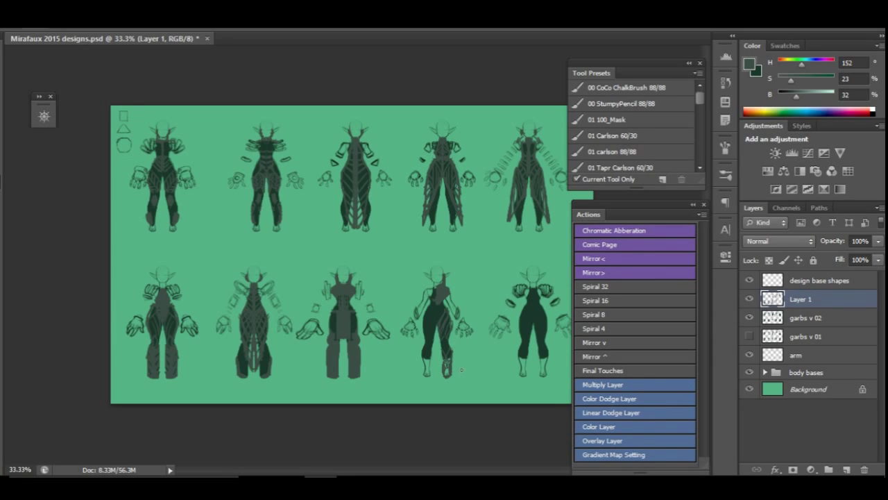
key(v)
key(ctrl+shift+alt+n)
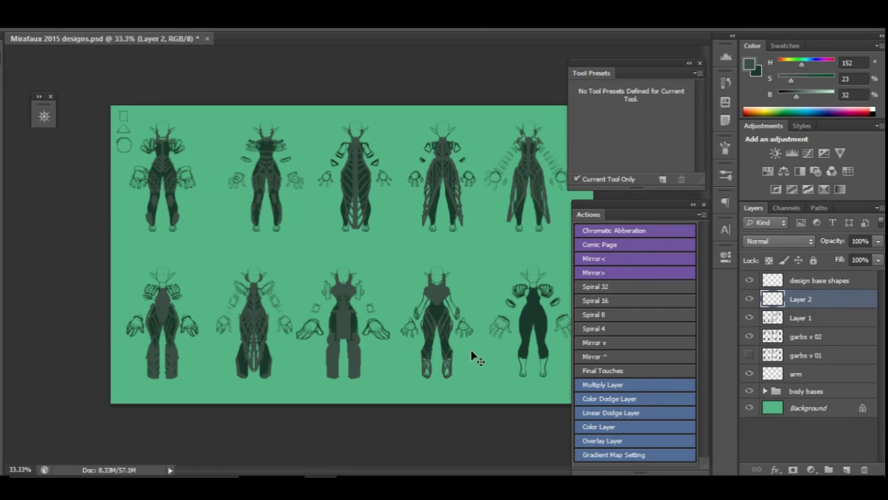
key(ctrl+z)
Paint a long dress with hem on the fifth figure, mirror it, and merge into Layer 1.
key(b)
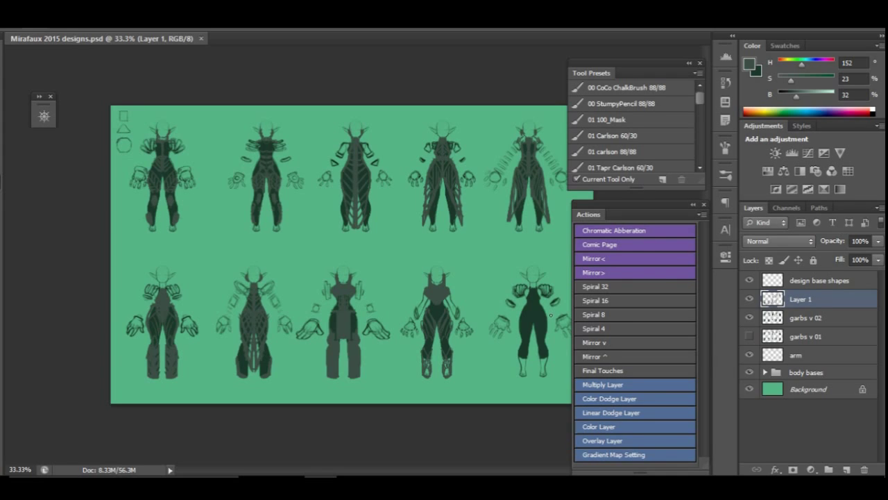
drag(545, 357, 524, 359)
mouse_move(540, 290)
mouse_down()
mouse_move(544, 358)
mouse_move(543, 291)
mouse_move(534, 365)
mouse_up()
drag(543, 293, 544, 357)
drag(545, 311, 544, 361)
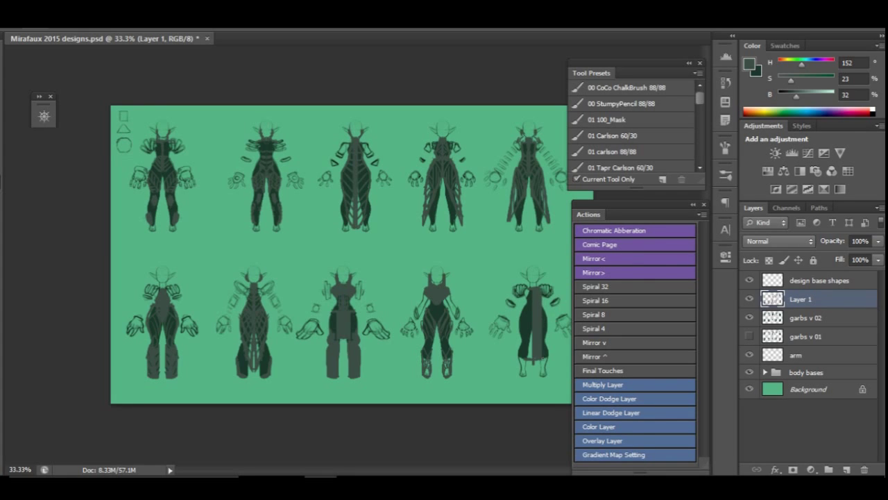
mouse_move(543, 293)
mouse_down()
mouse_move(543, 359)
mouse_move(546, 283)
mouse_move(548, 368)
mouse_up()
key(l)
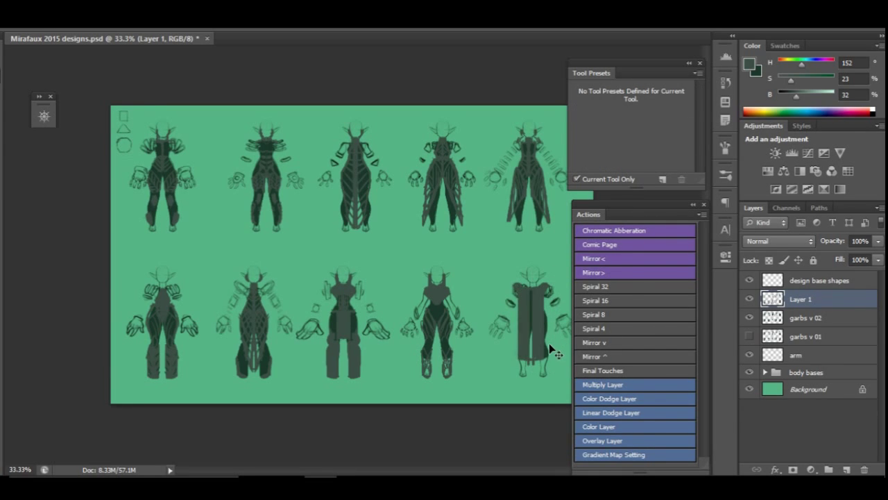
key(ctrl+shift+alt+n)
key(ctrl+e)
Add darker green edging along the dress's left side on a new layer.
key(i)
click(533, 321)
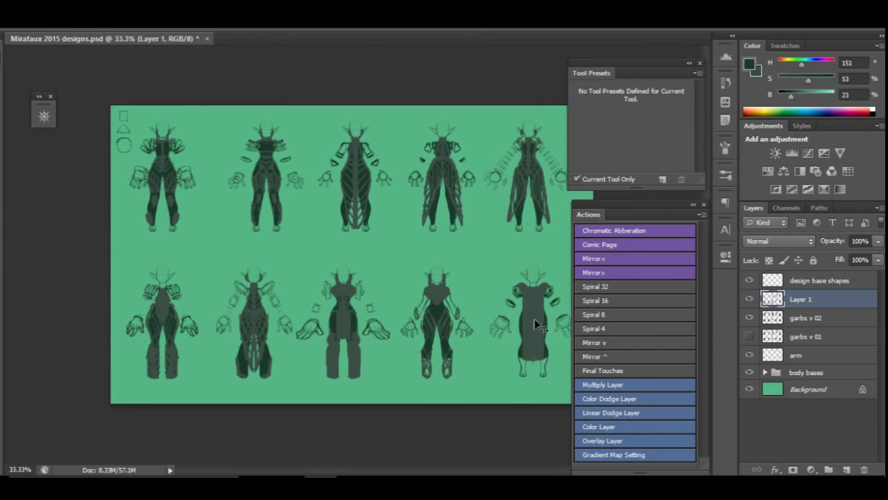
key(b)
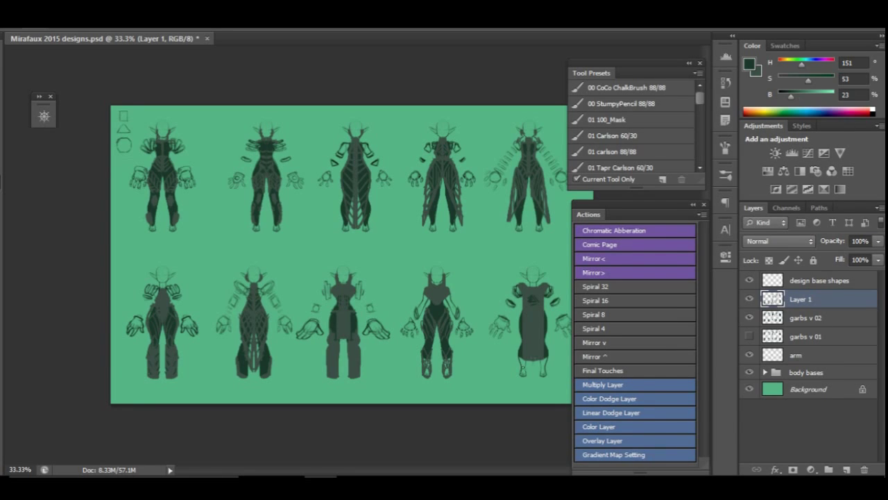
key(ctrl+shift+alt+n)
drag(523, 353, 525, 378)
drag(520, 339, 525, 375)
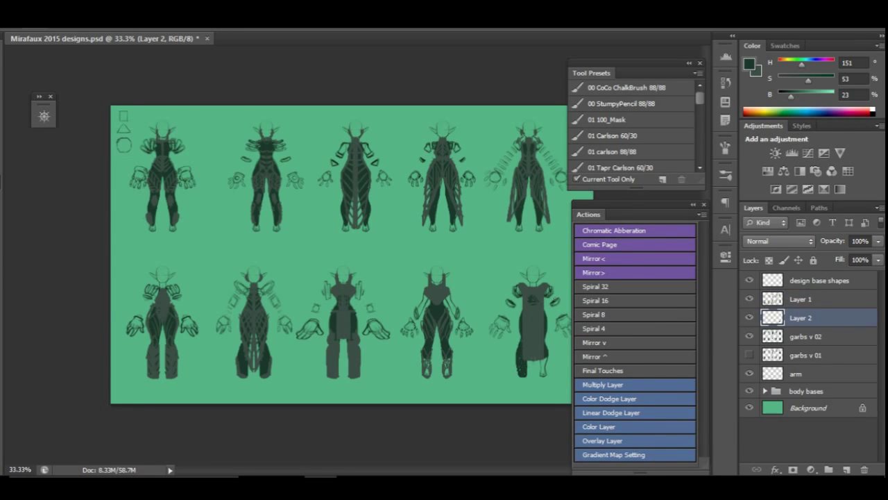
alt+click(523, 375)
Paint dark collar and chest marks on the fifth figure on a new empty layer.
key(l)
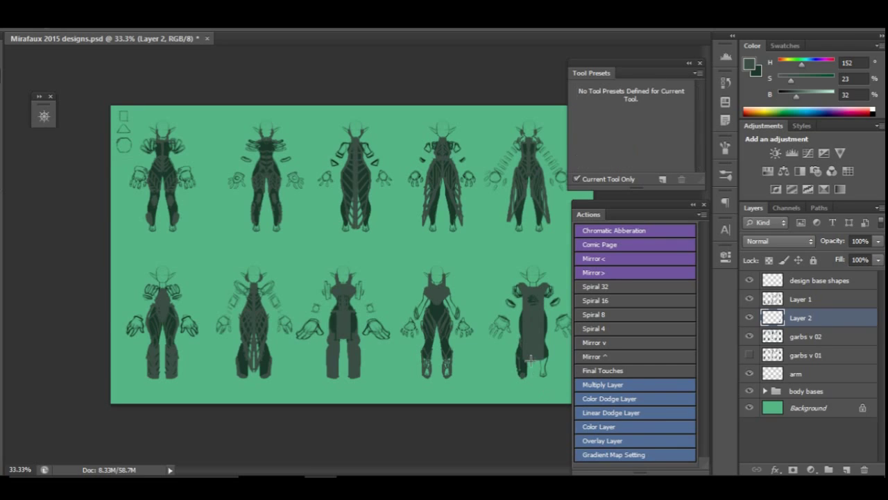
key(ctrl+shift+alt+n)
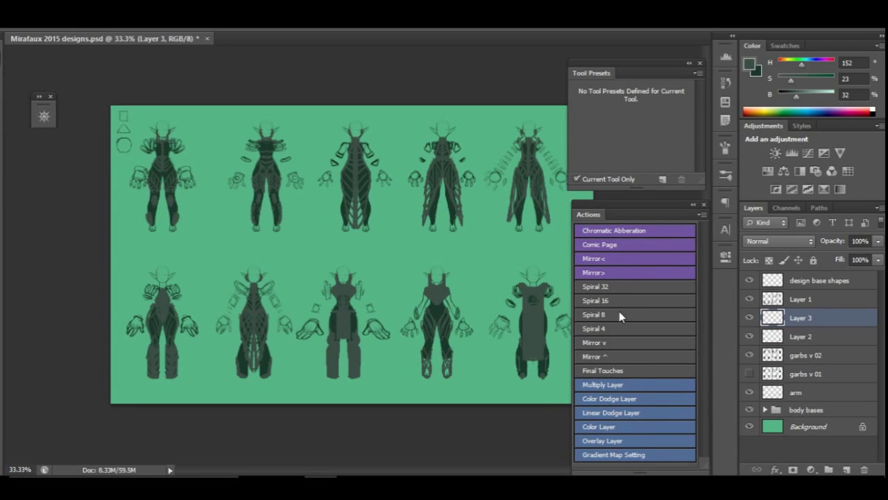
key(b)
drag(528, 280, 541, 287)
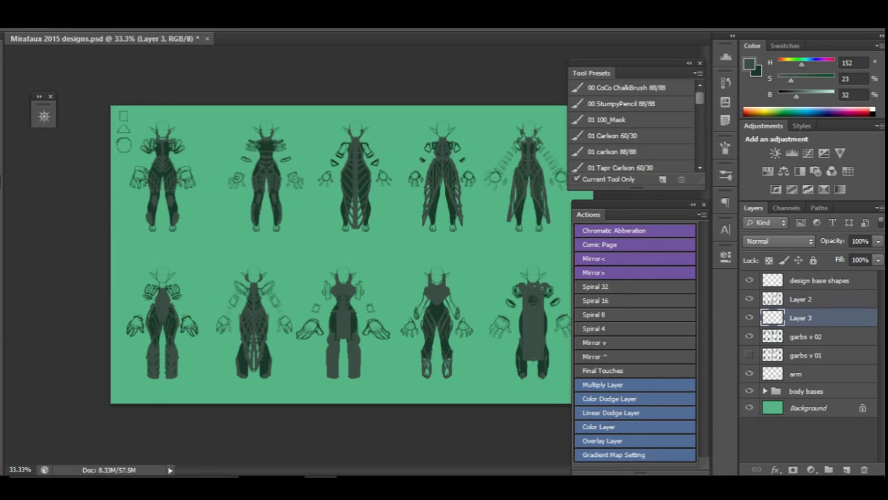
alt+click(528, 286)
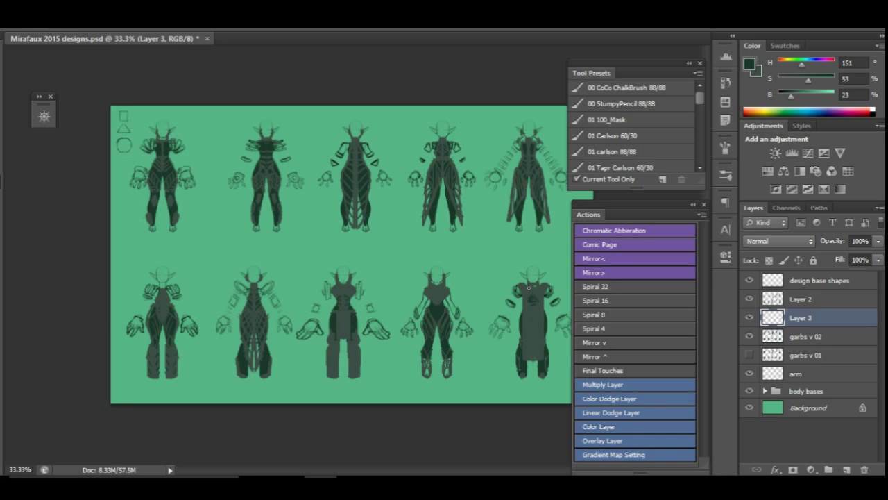